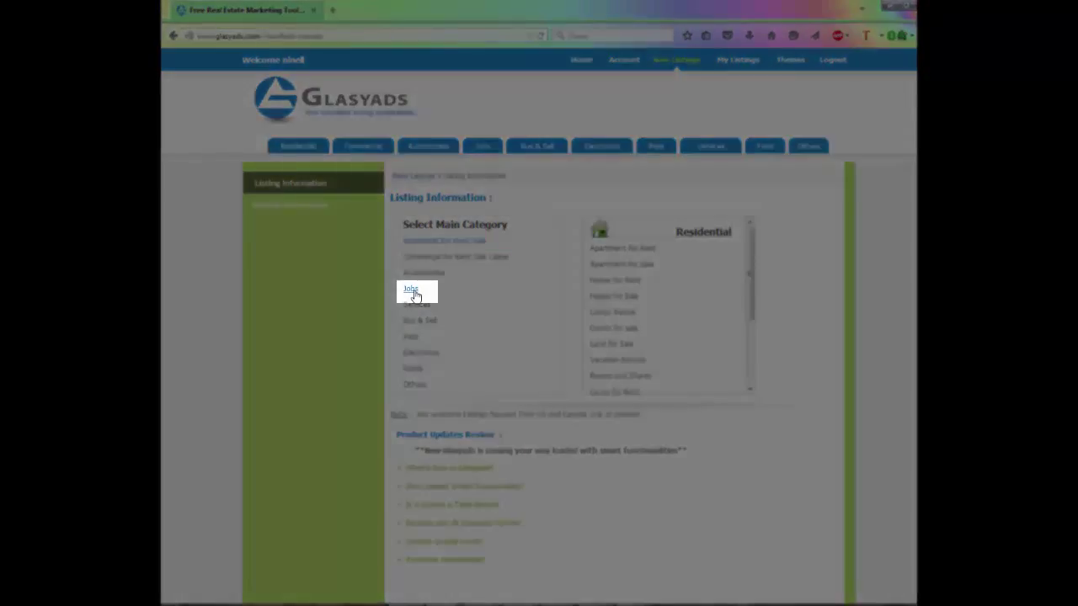
Step: Start a listing in the Jobs category under Business Opportunities and paste the Online Media Gold promotional text as its description
left_click(411, 289)
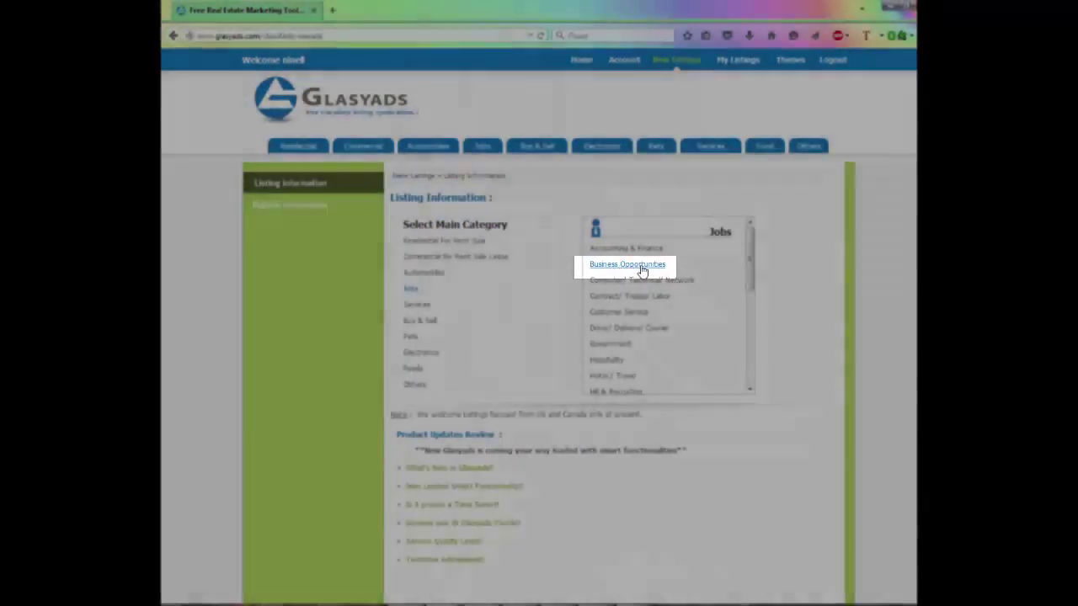
left_click(640, 266)
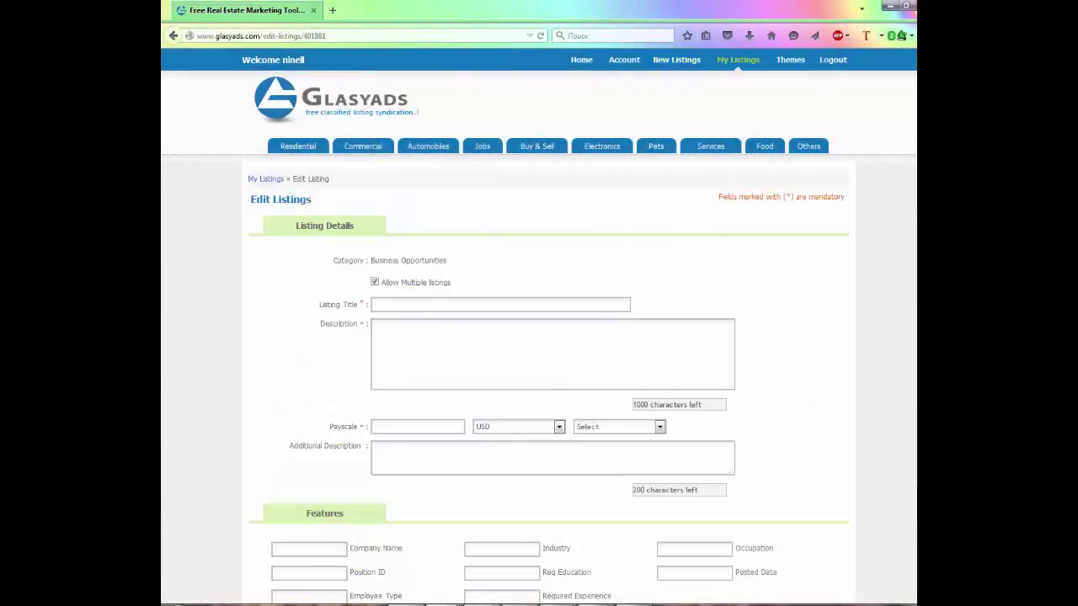
scroll(539, 337, "down", 2)
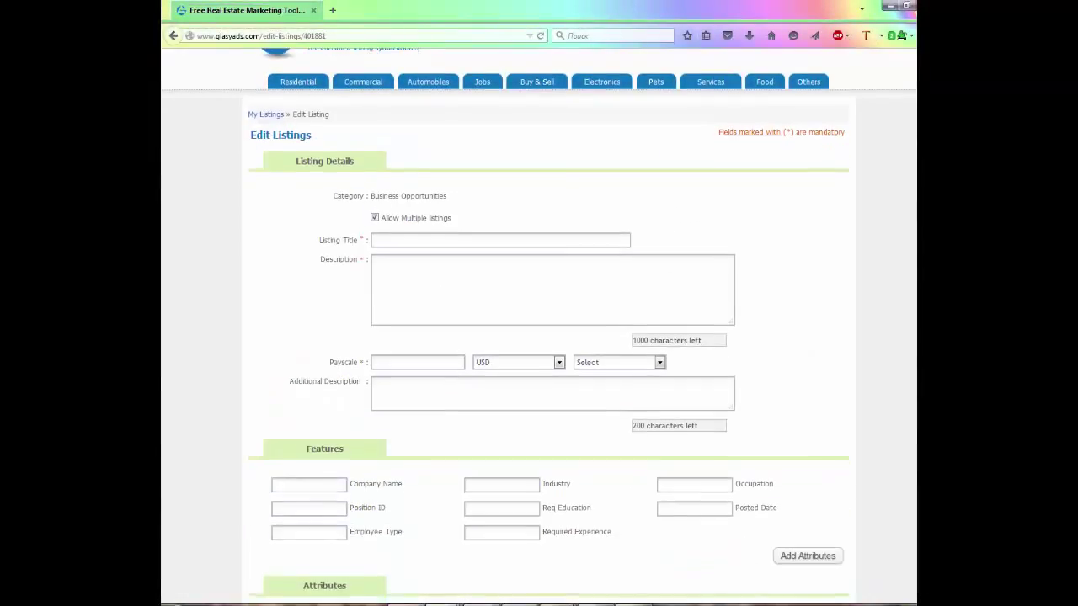
right_click(417, 279)
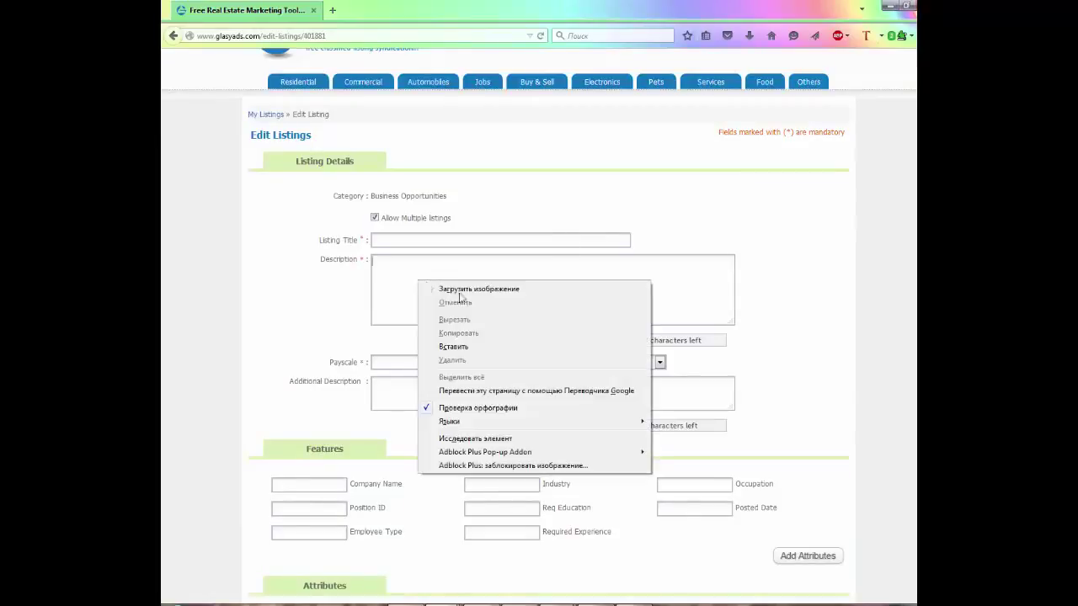
left_click(457, 348)
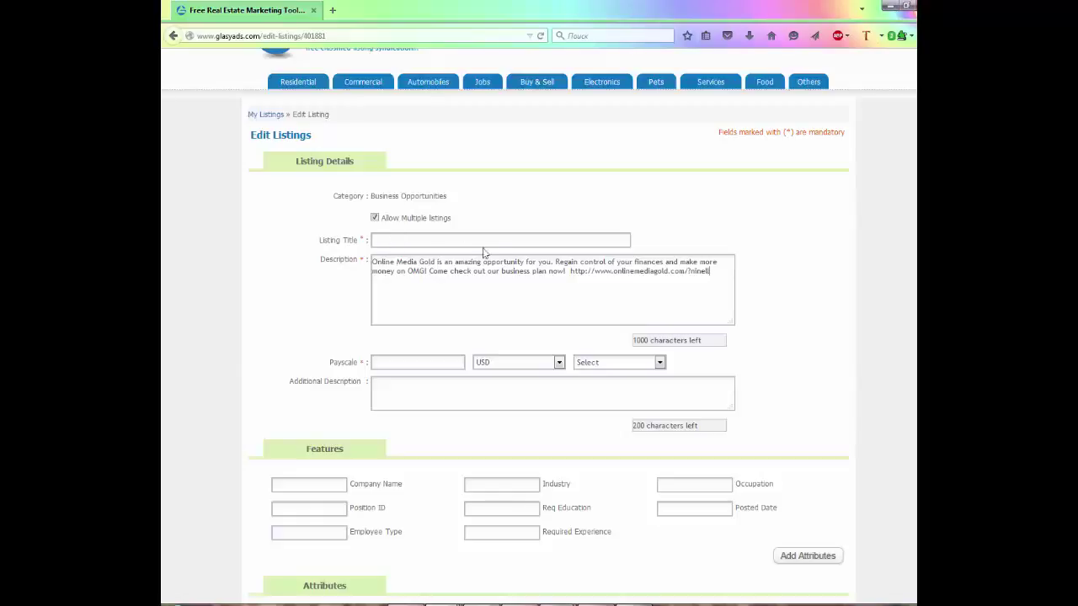
Step: Copy the sentence "Come check out our business plan now!" from the description into the listing title
left_click_drag(428, 272, 547, 273)
right_click(548, 273)
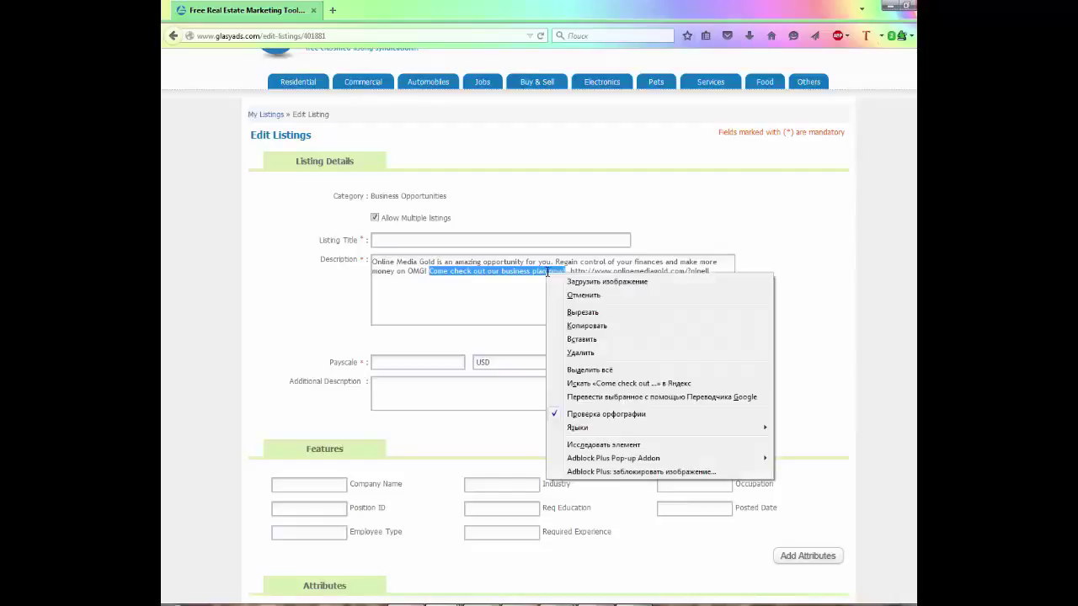
left_click(587, 326)
left_click(478, 240)
right_click(478, 240)
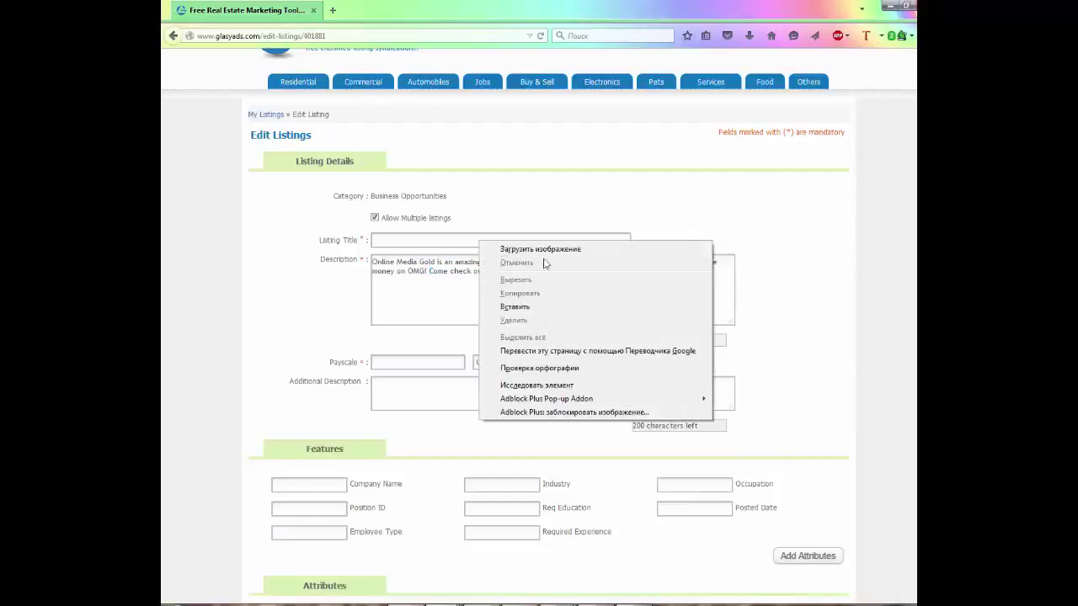
left_click(514, 307)
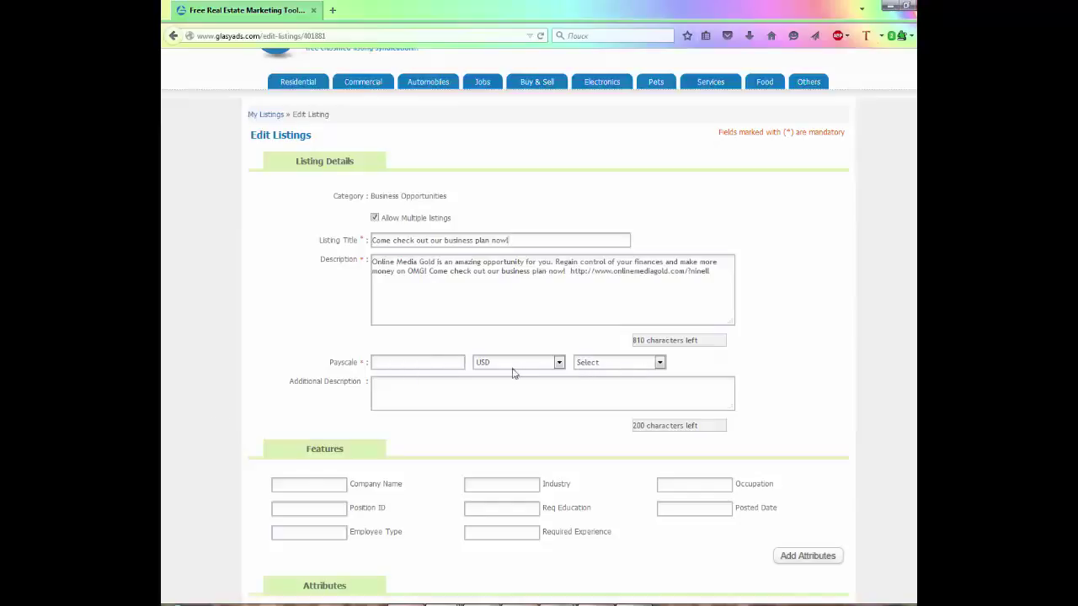
Step: Set the listing's payscale to 00 in USD, leaving the pay period unselected
left_click(660, 363)
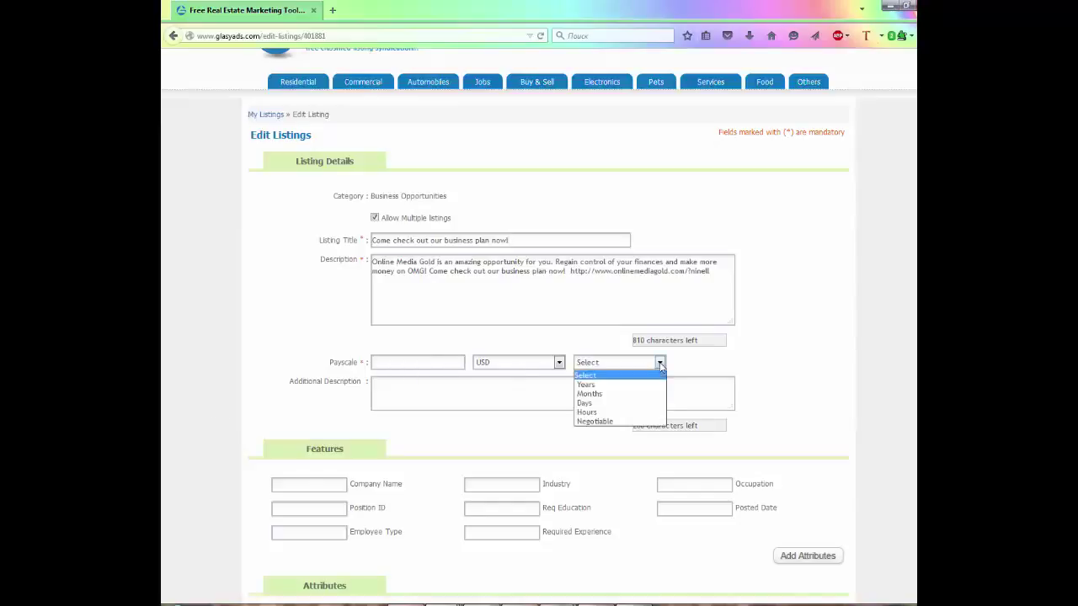
left_click(560, 362)
left_click(514, 351)
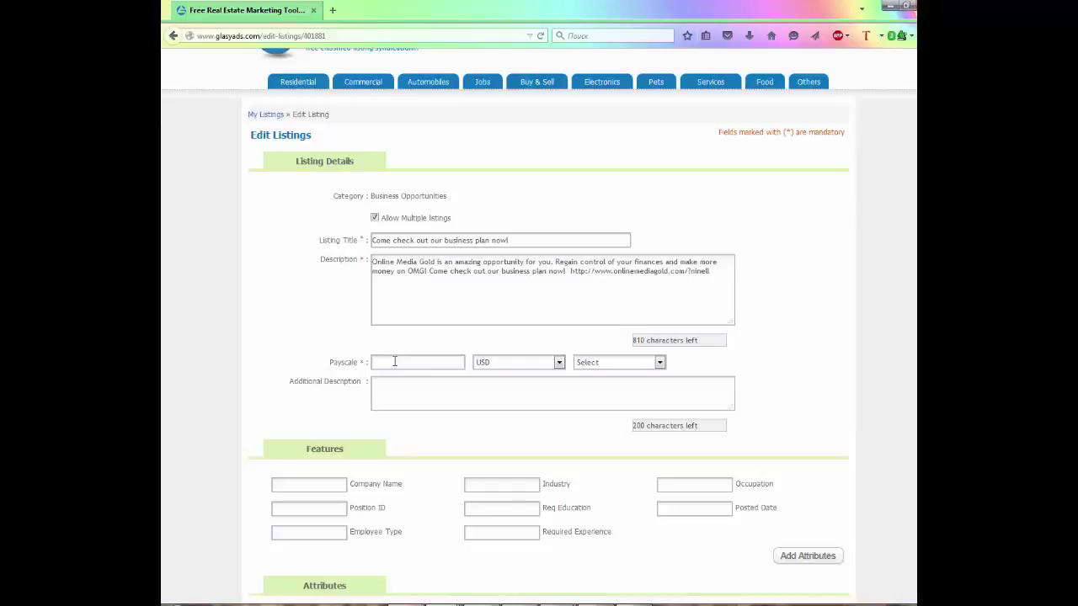
type("00")
scroll(394, 362, "down", 2)
left_click(399, 308)
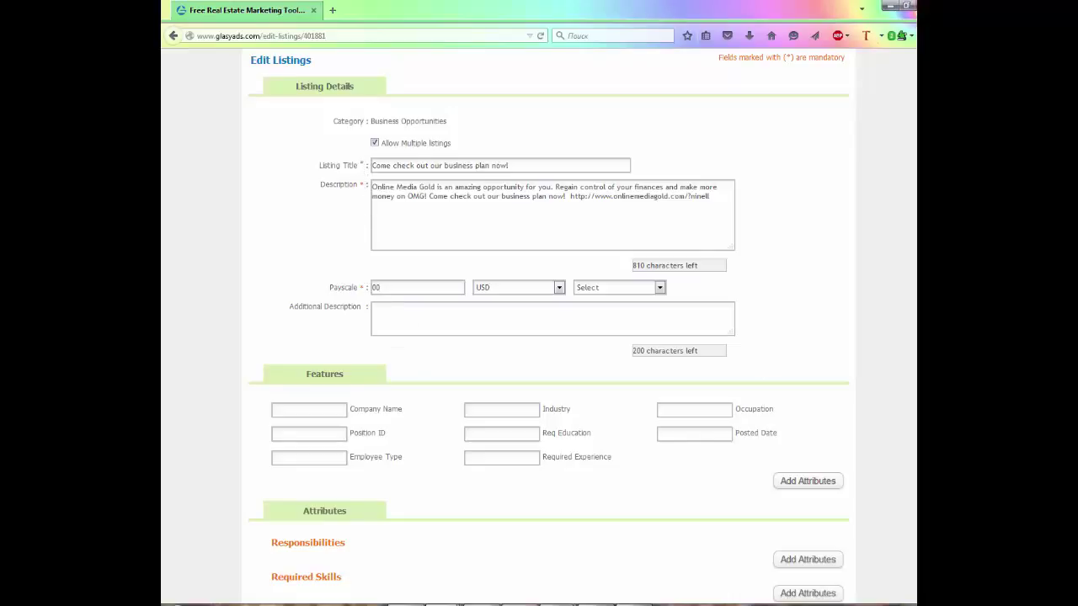
Step: Fill in the required location information with the contact's name and postal address, using USA as the country
scroll(190, 272, "down", 10)
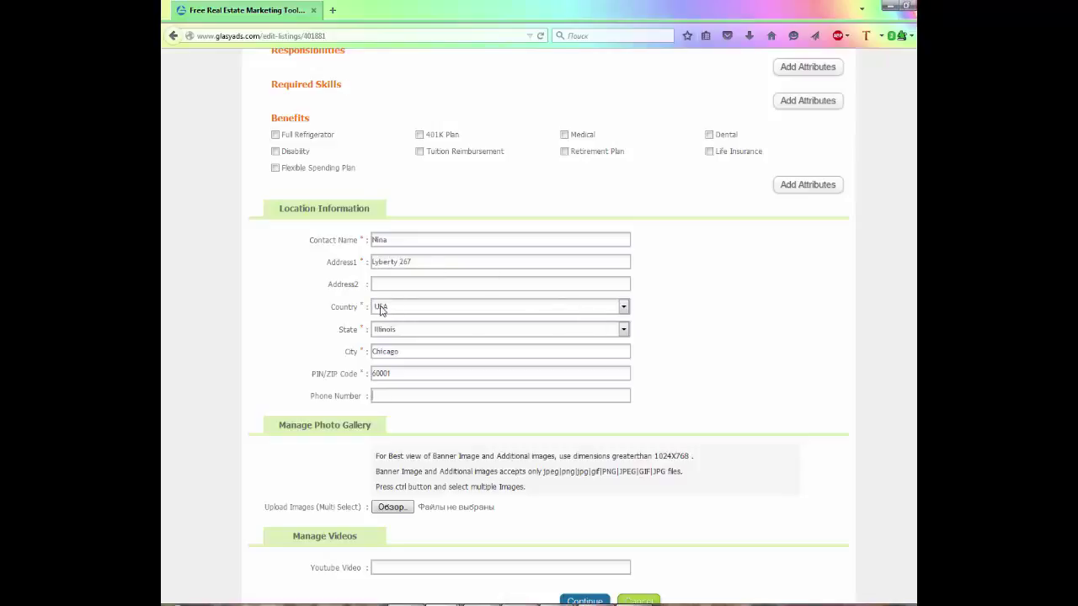
left_click(624, 308)
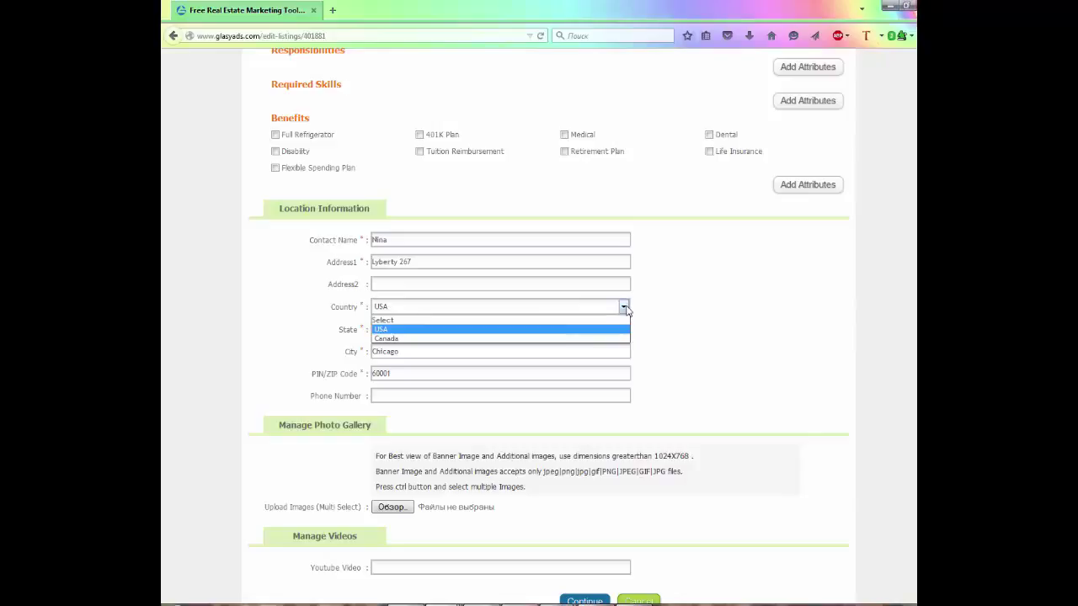
left_click(695, 310)
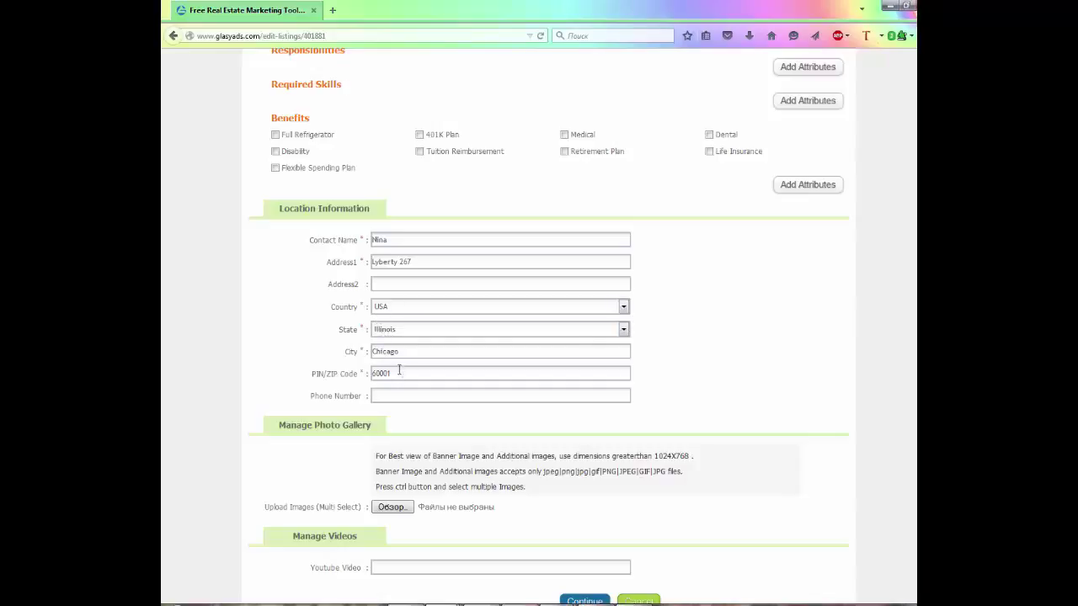
type("1")
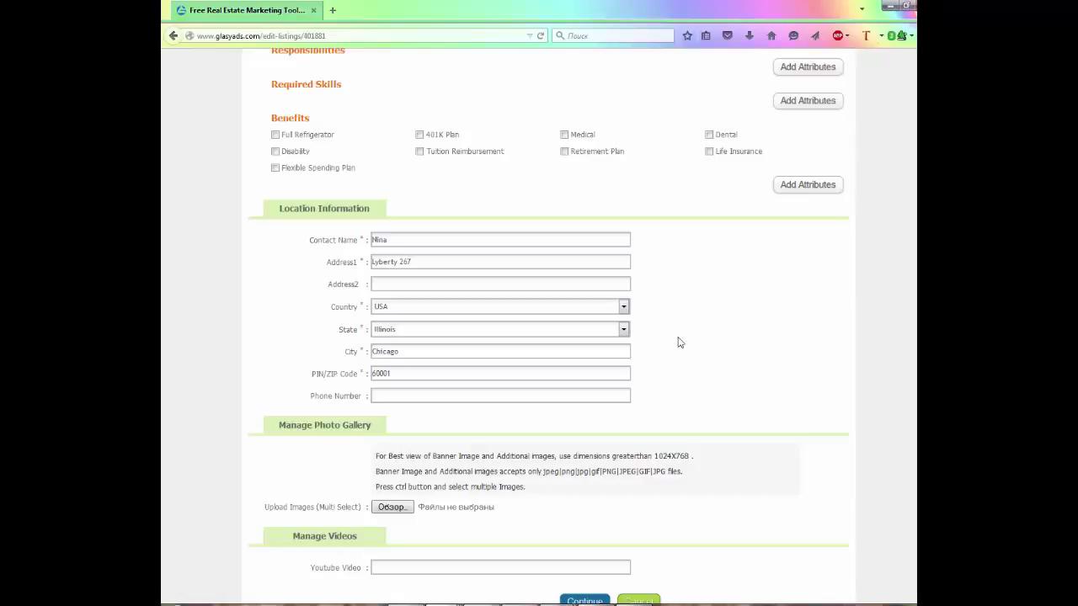
Step: Add the image pa.jpg from the картинки folder to the listing's photo gallery
left_click(396, 510)
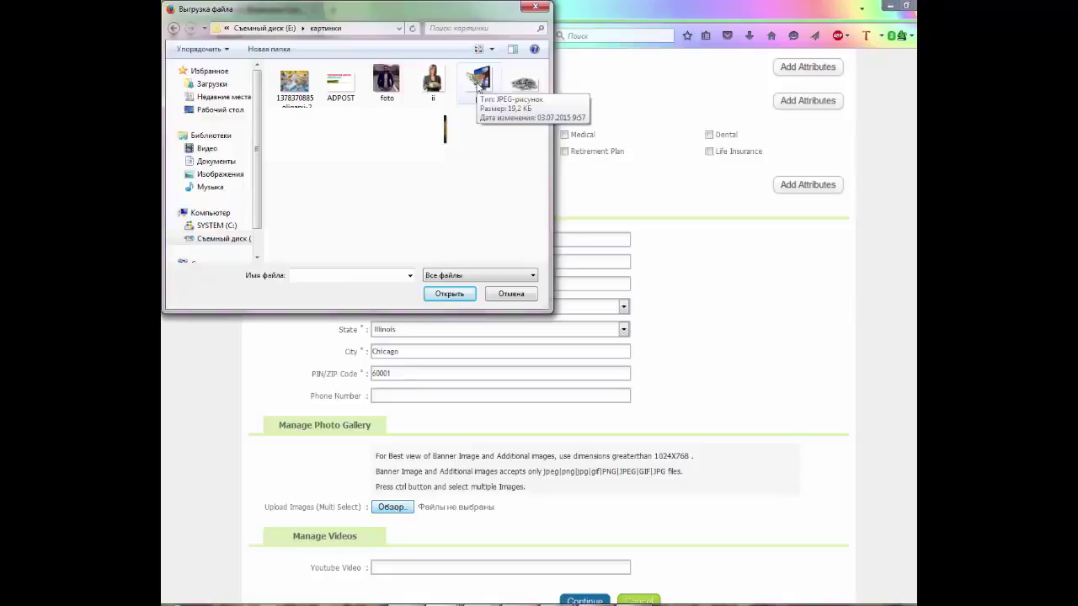
left_click(479, 84)
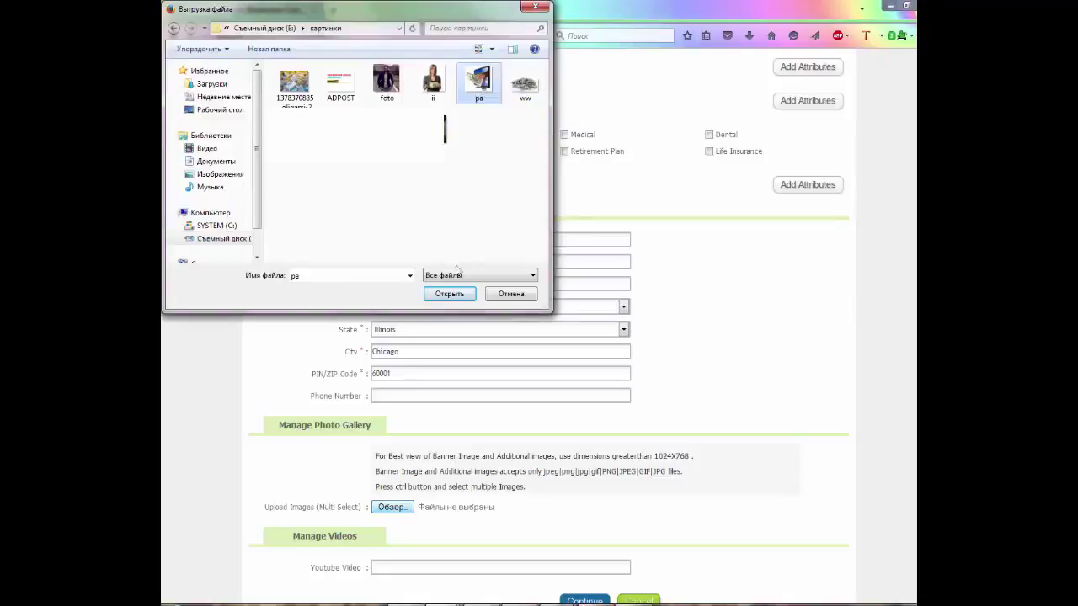
left_click(449, 294)
Step: Leave the YouTube video blank and submit the listing details to continue to the template selection
scroll(490, 493, "down", 2)
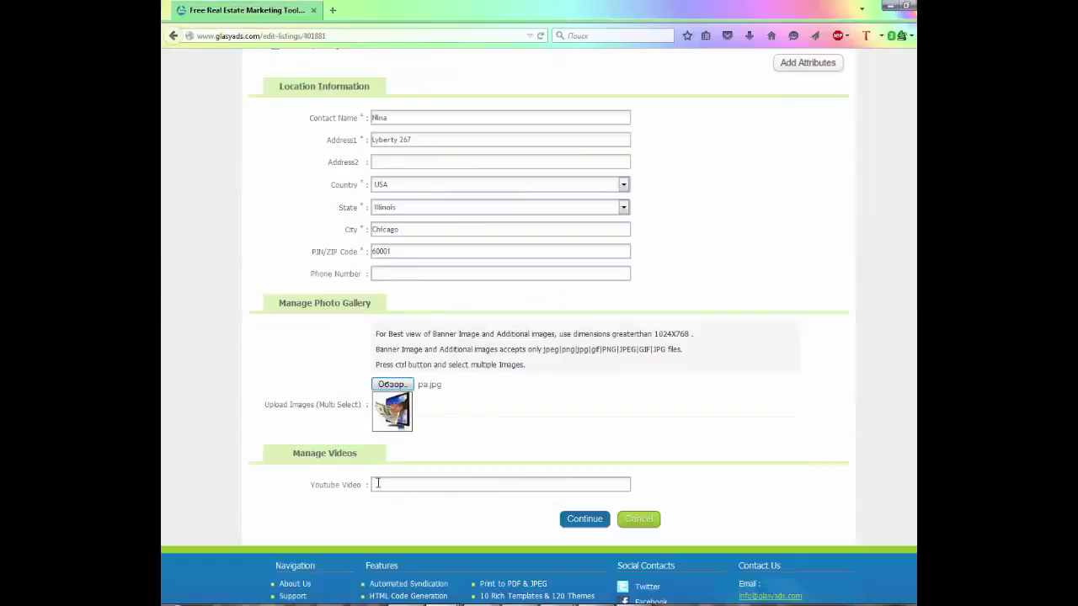
left_click(378, 484)
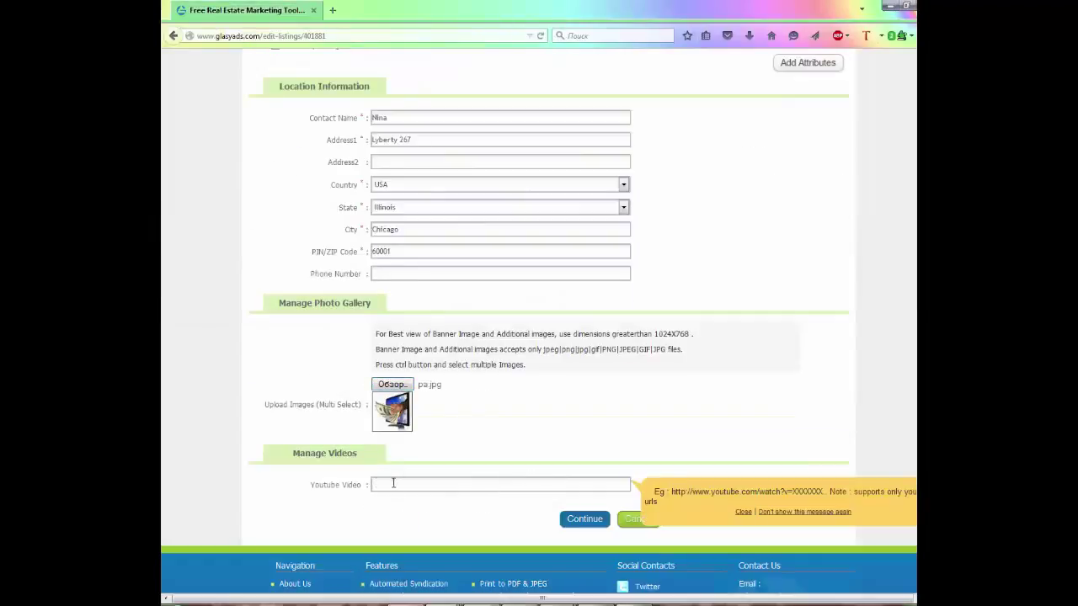
left_click(681, 439)
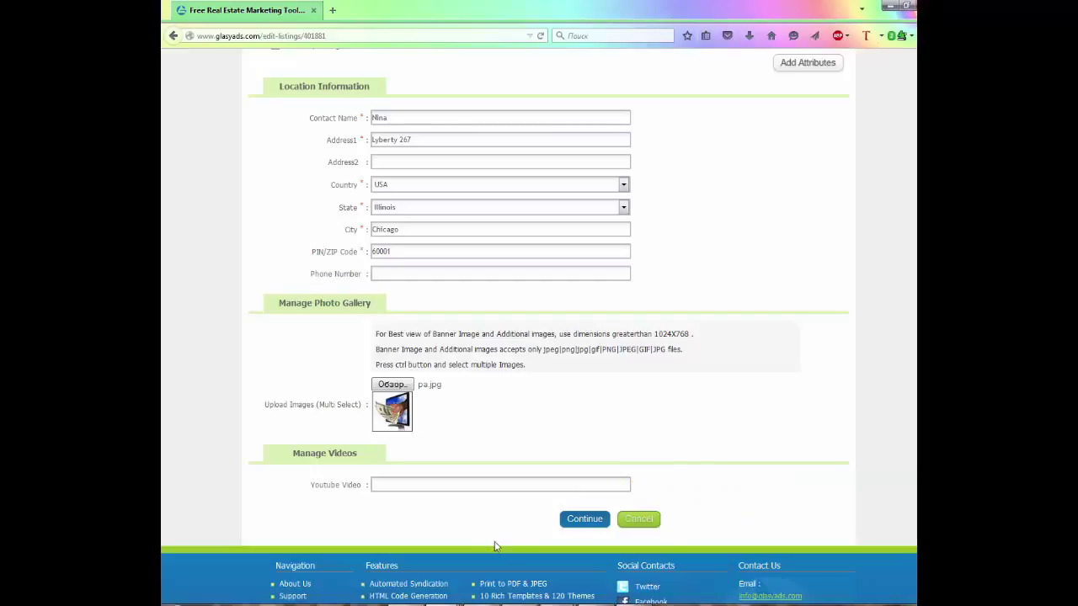
left_click(587, 521)
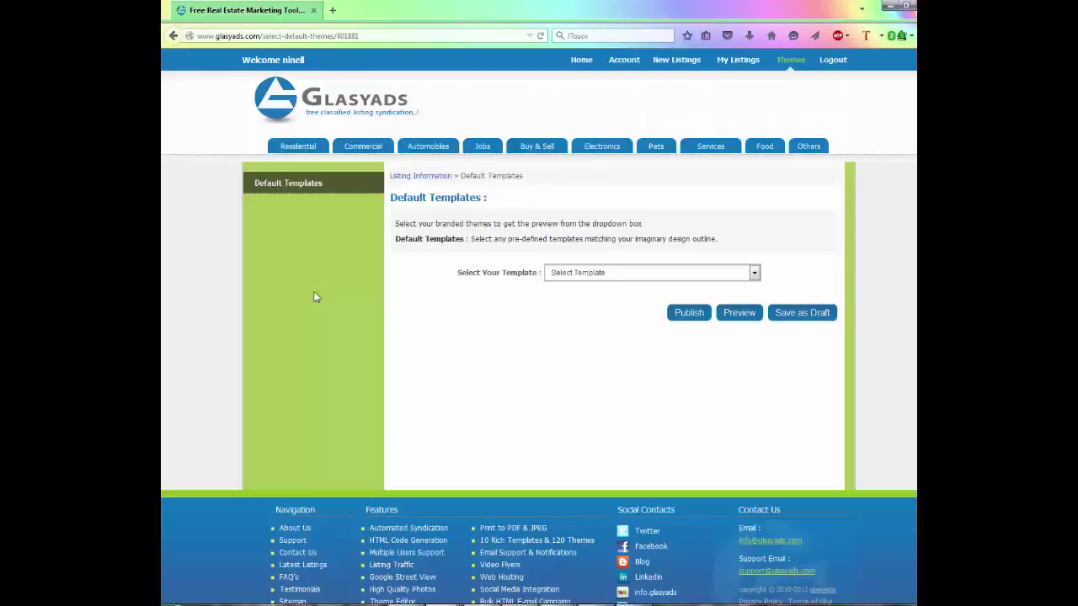
Step: Apply the dark red theme of Template five and publish the listing with only olx selected for syndication
left_click(755, 275)
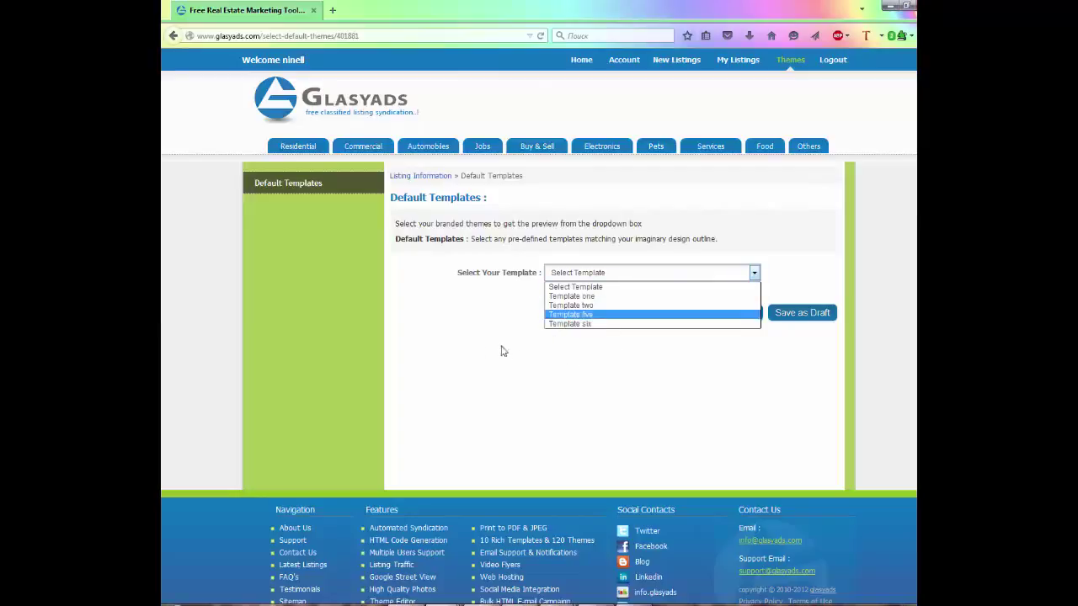
left_click(570, 315)
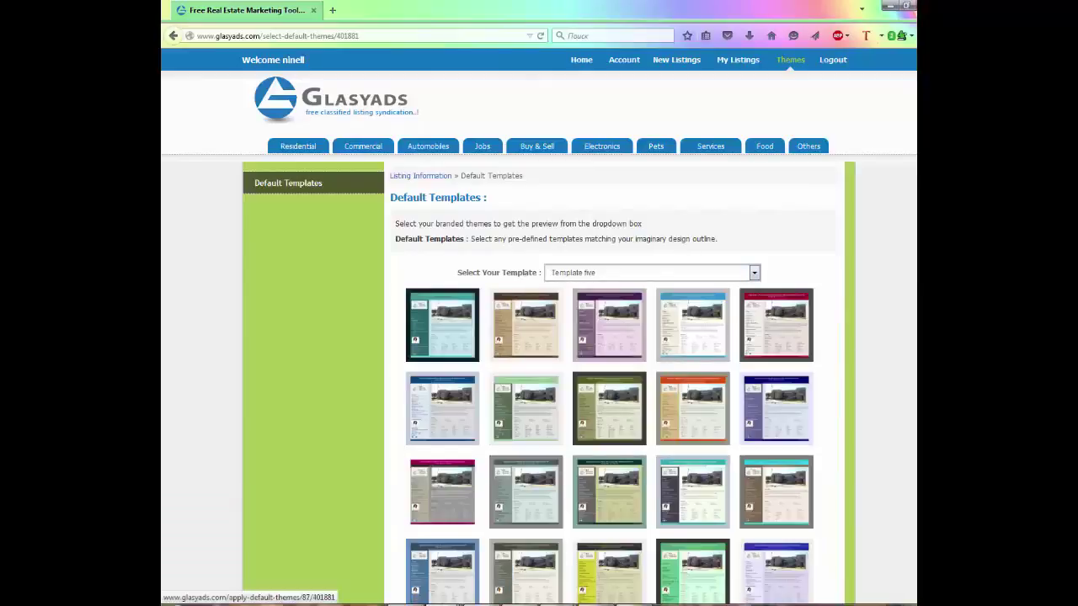
scroll(539, 337, "down", 2)
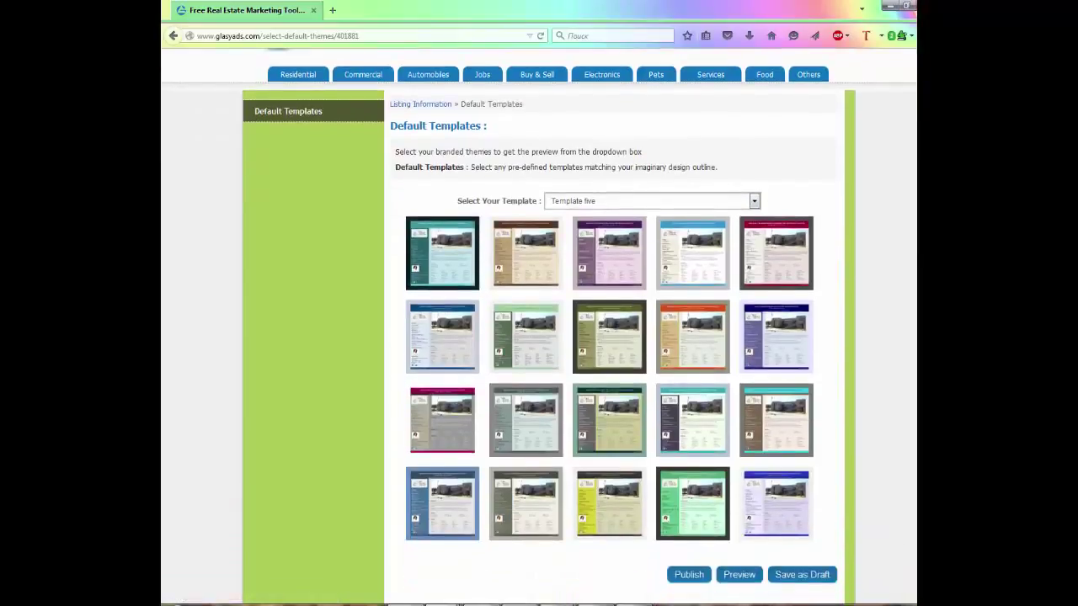
left_click(769, 259)
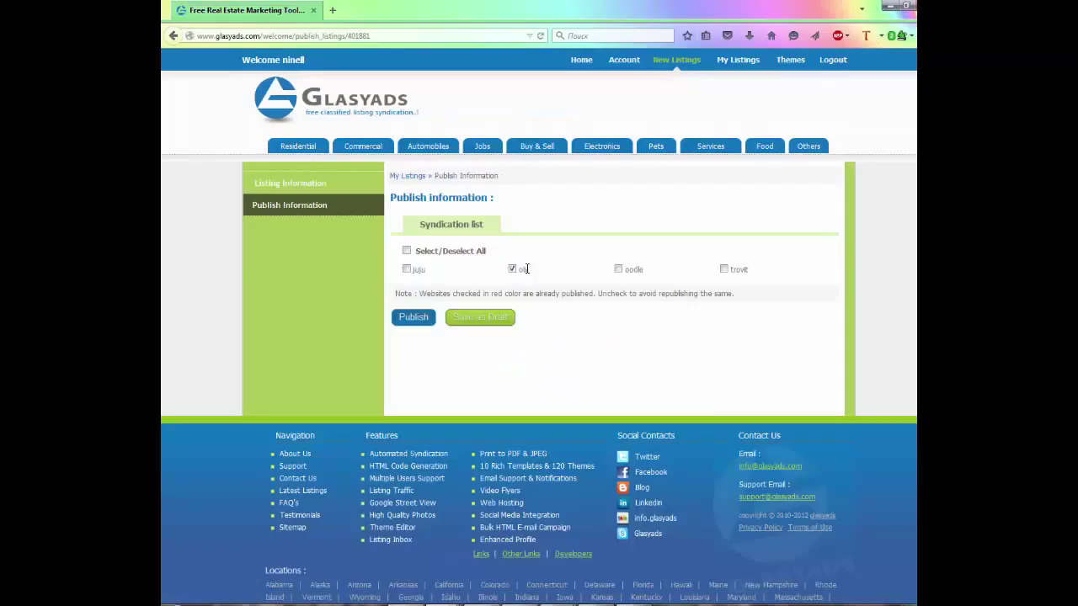
left_click(513, 269)
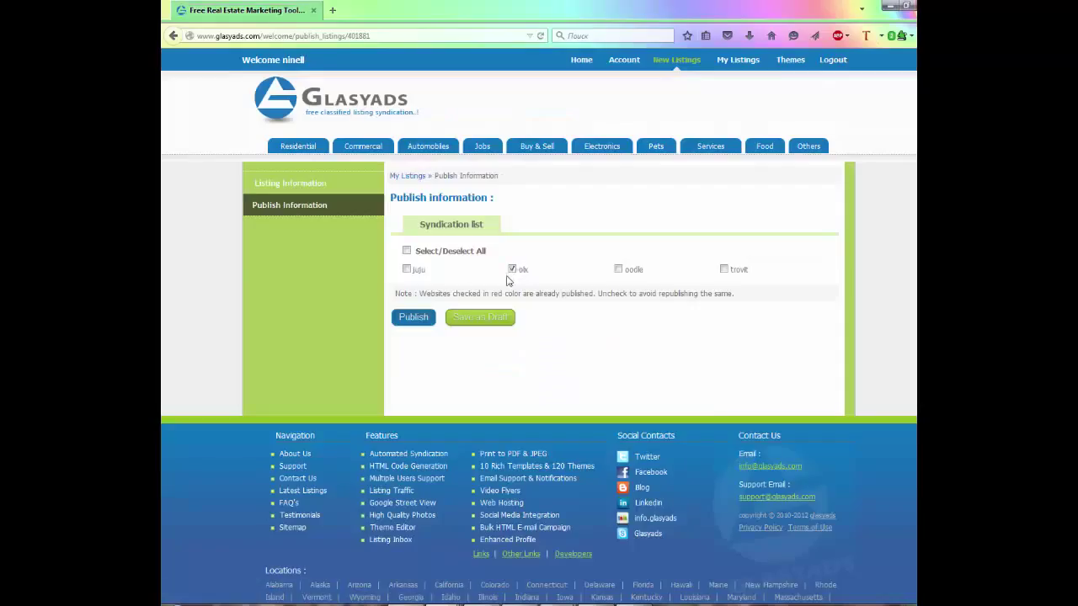
left_click(413, 318)
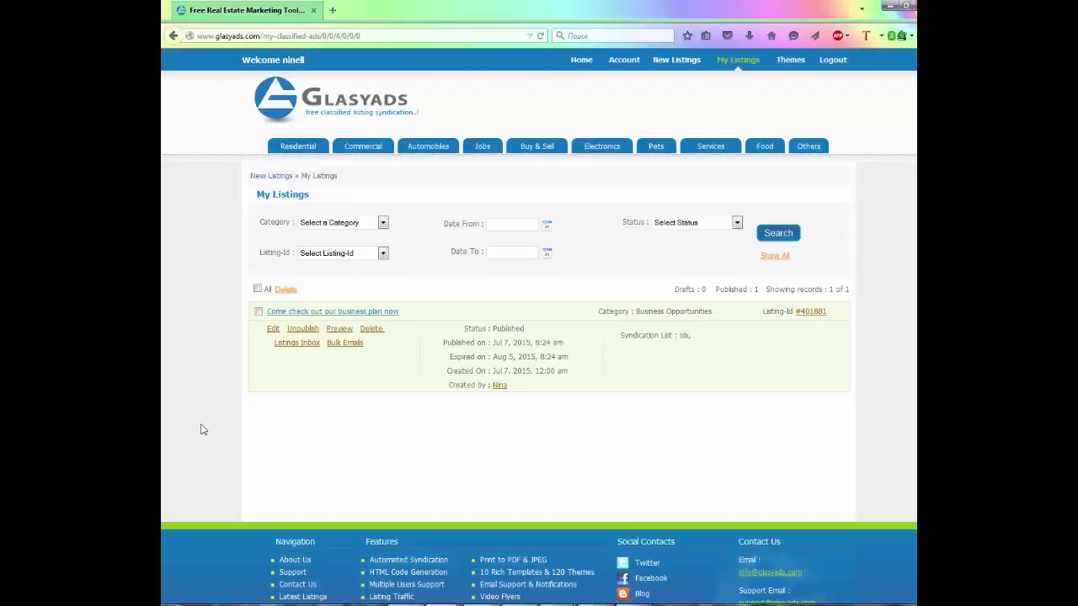
Step: Copy the published listing's web address from its own page and return to the My Listings overview
left_click(332, 313)
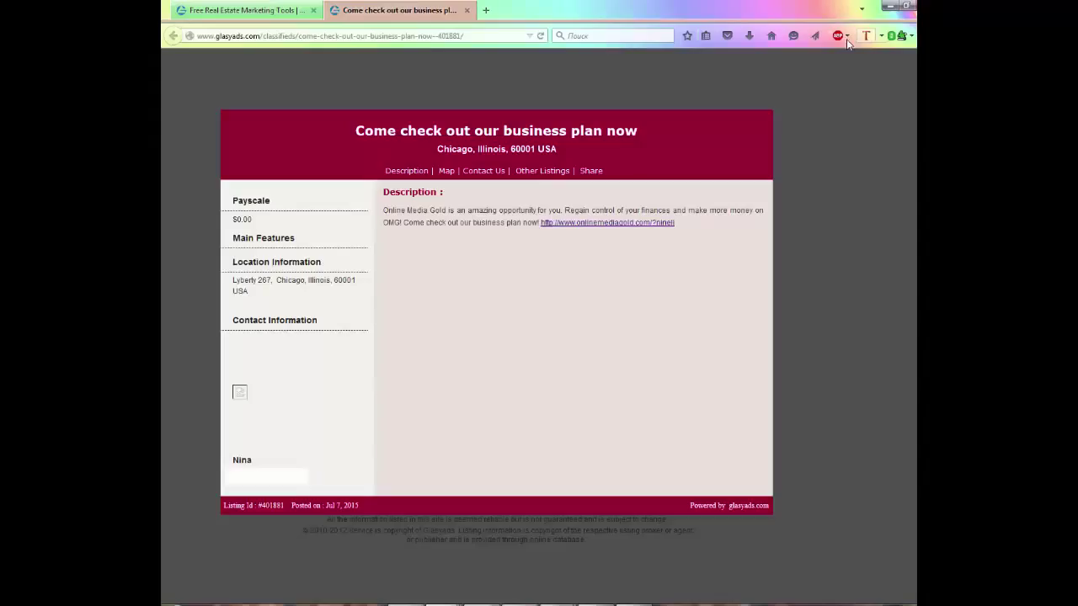
left_click(426, 35)
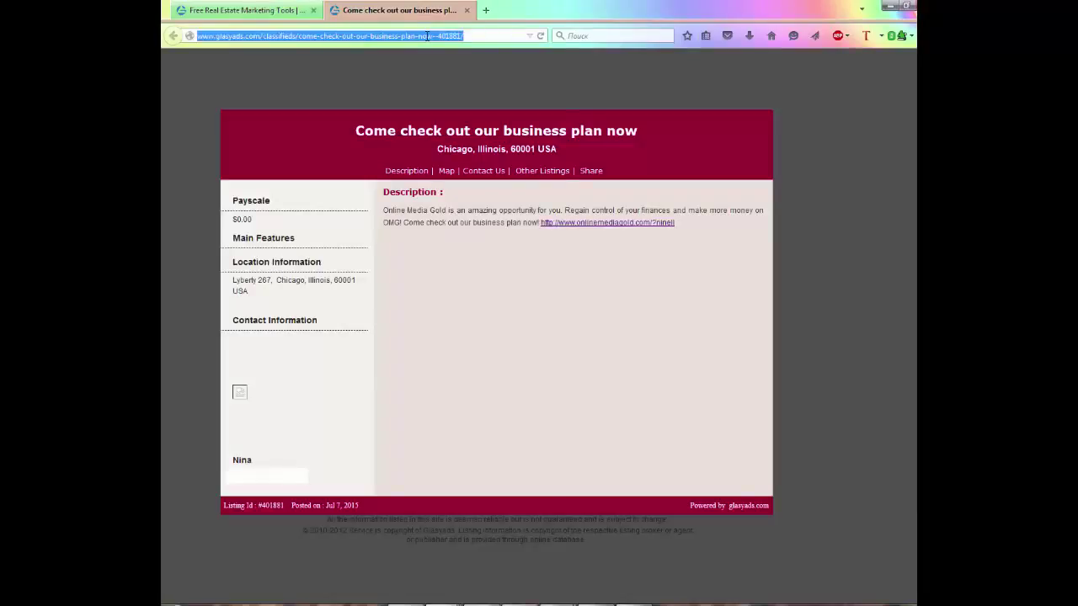
right_click(427, 36)
left_click(467, 74)
left_click(240, 10)
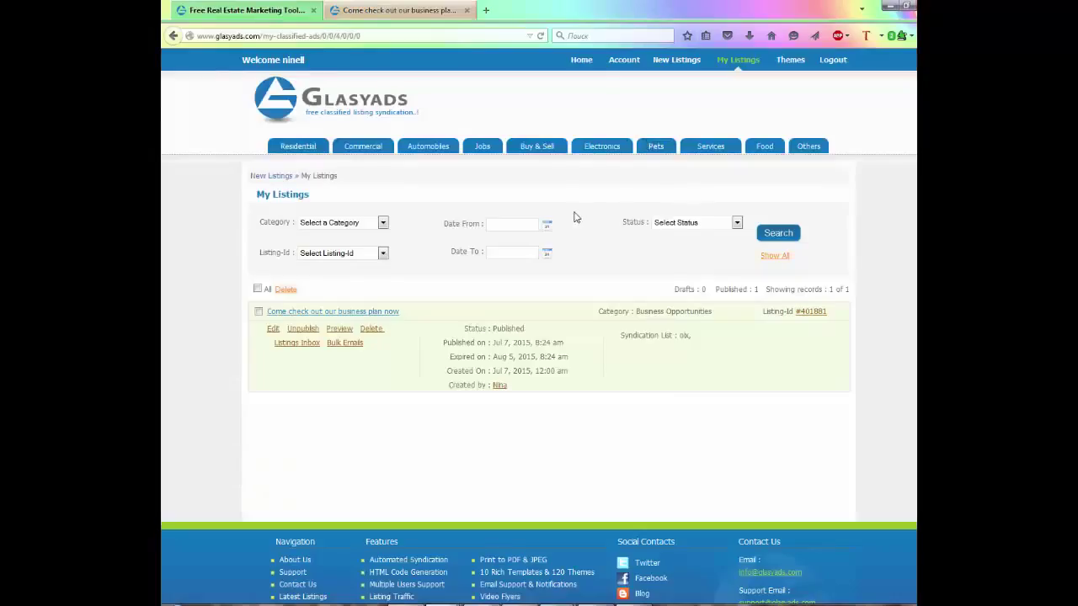